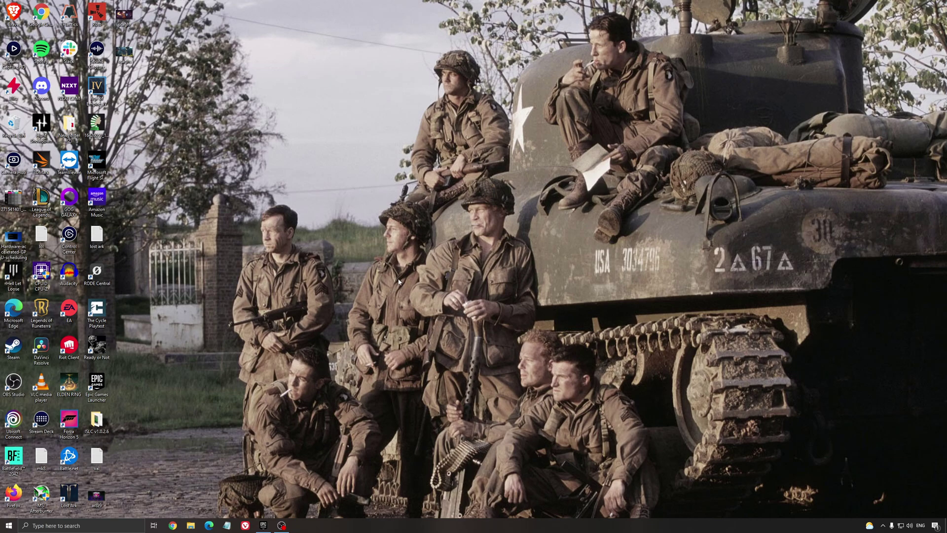
- Open the Windows Game Mode settings and check the Game Mode, Xbox Game Bar and Captures options
click(88, 526)
text(game mode)
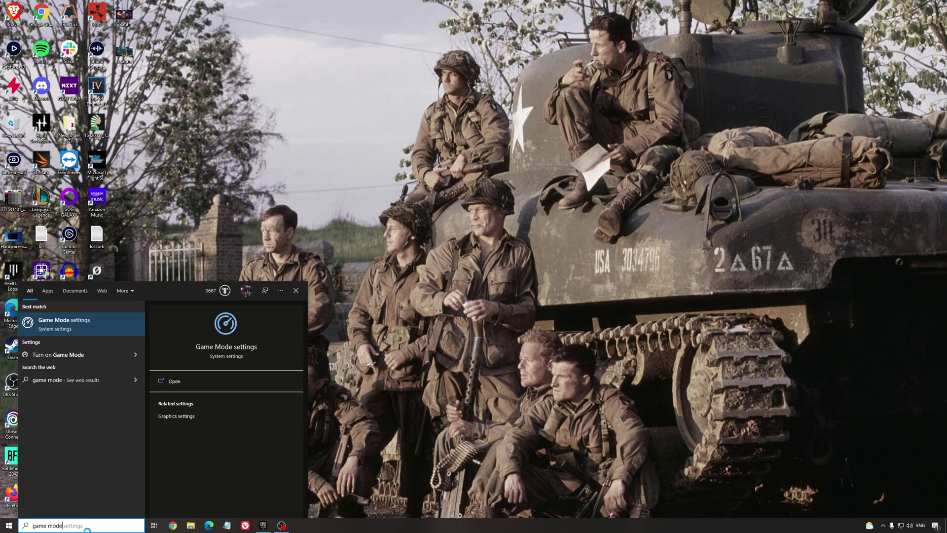
key(Return)
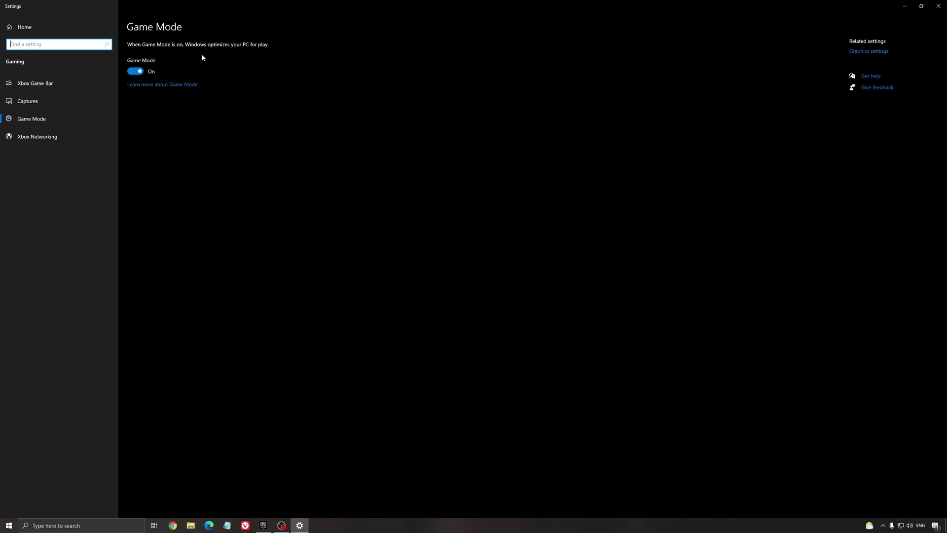
click(43, 86)
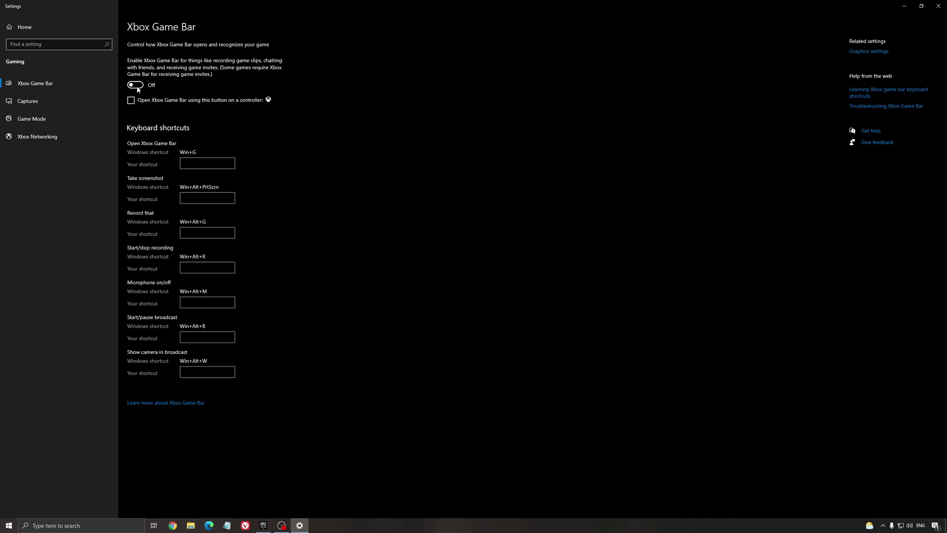
click(55, 107)
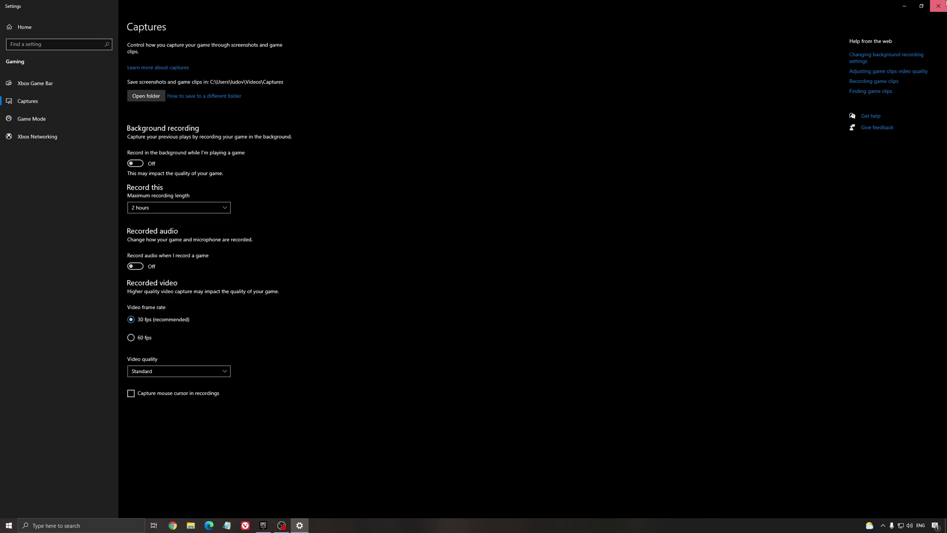
click(938, 6)
- View the desktop image showing the hardware-accelerated GPU scheduling setting and close it
double_click(14, 238)
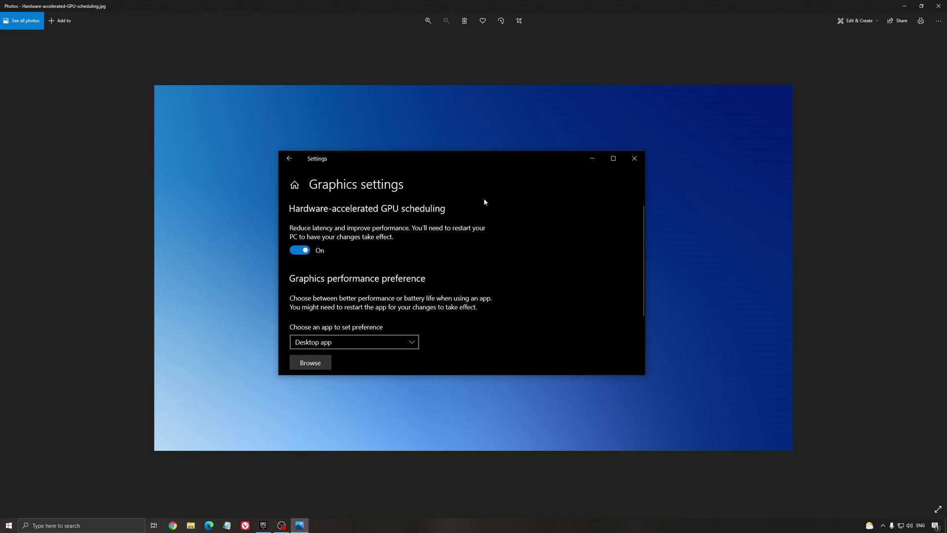
click(939, 6)
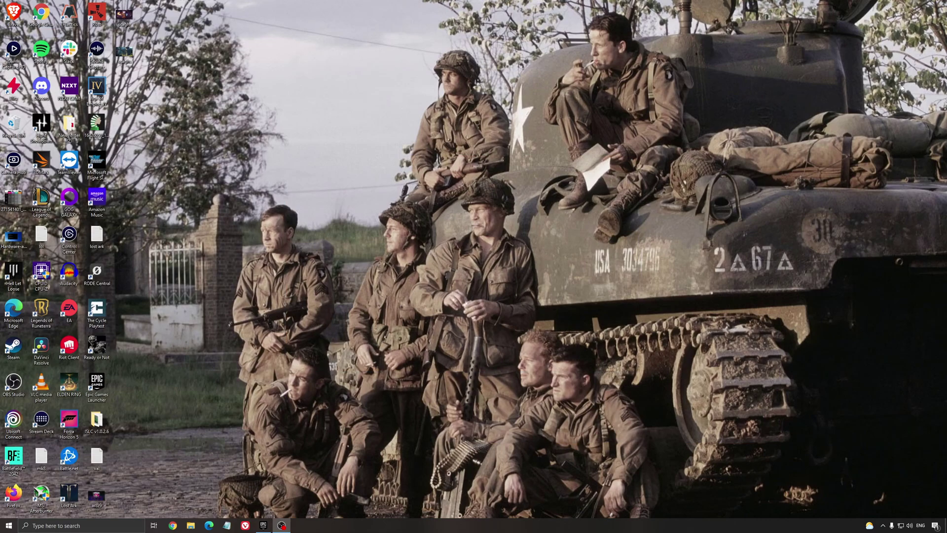
- Look through the hidden system tray icons for AMD Software: Adrenalin Edition
click(882, 525)
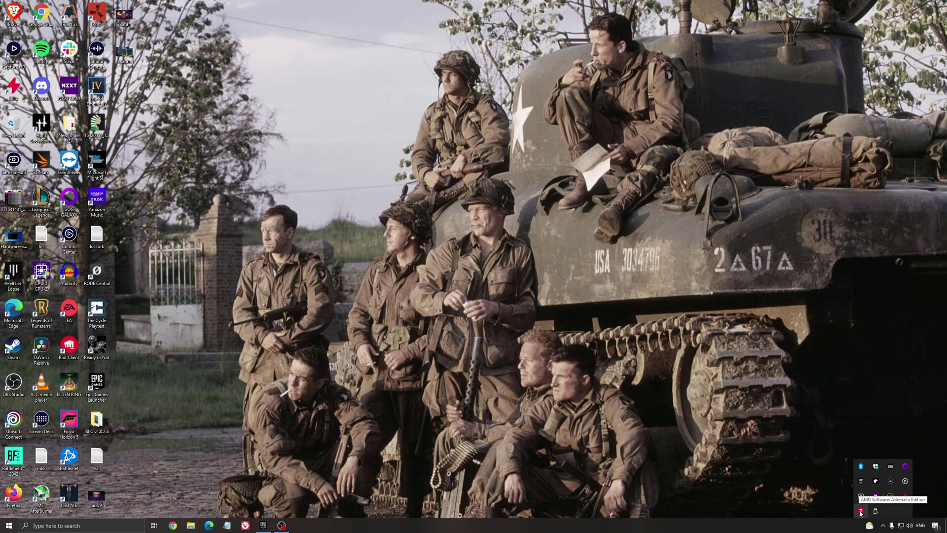
click(883, 525)
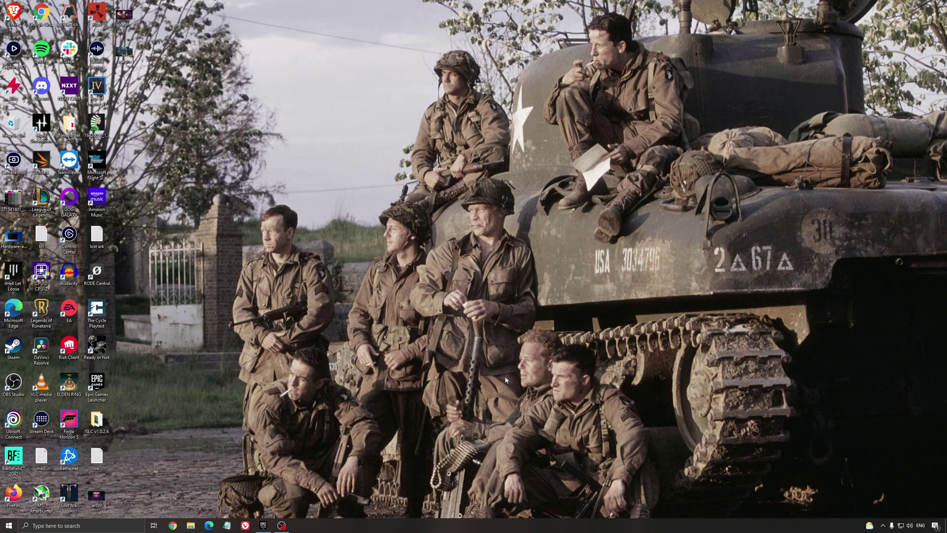
click(467, 333)
- Open the Windows Power Options and check which power plan is selected
click(93, 526)
text(ener)
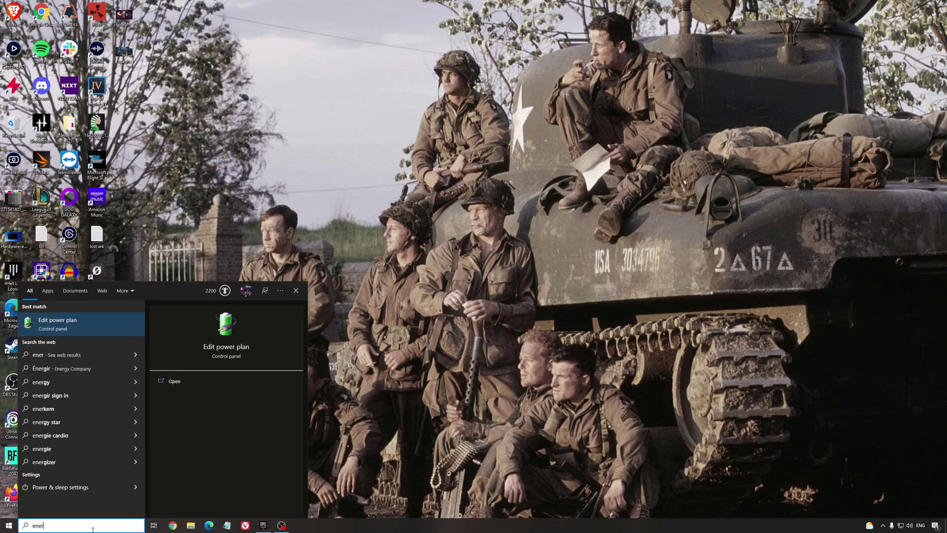
key(Return)
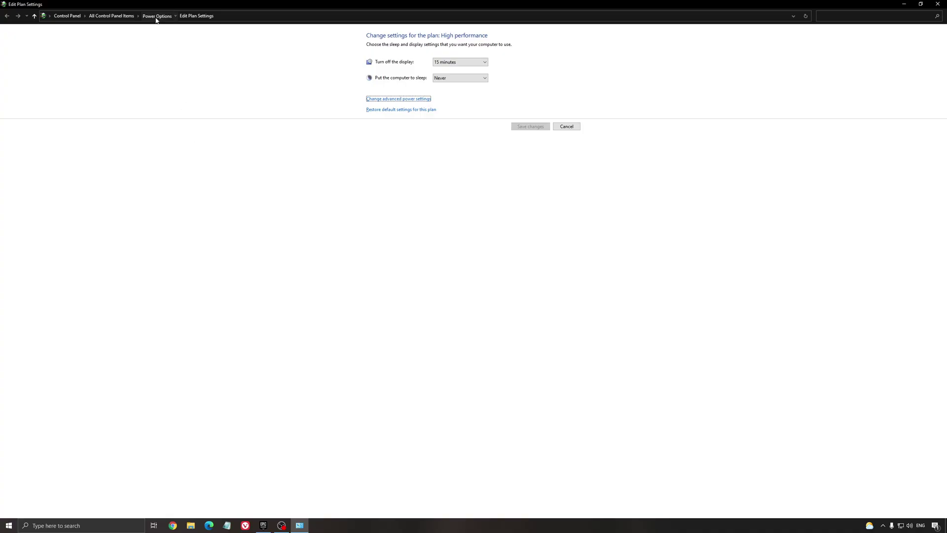
click(157, 16)
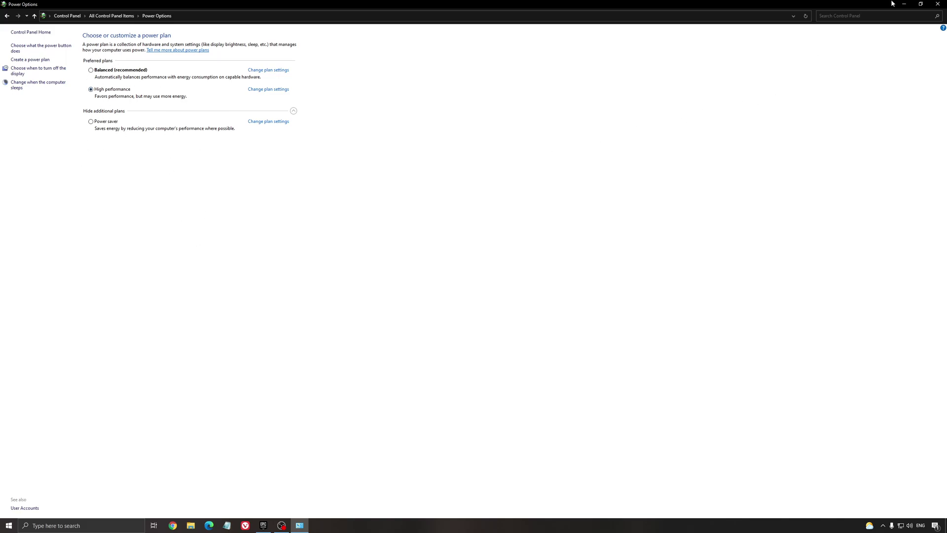
click(938, 4)
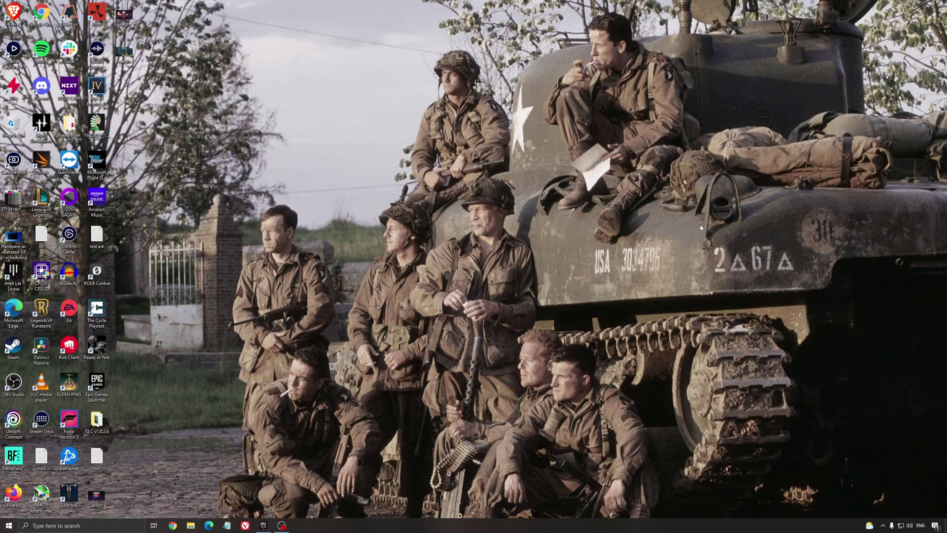
- Open AMD Software: Adrenalin Edition and examine the global graphics settings
click(883, 526)
click(860, 511)
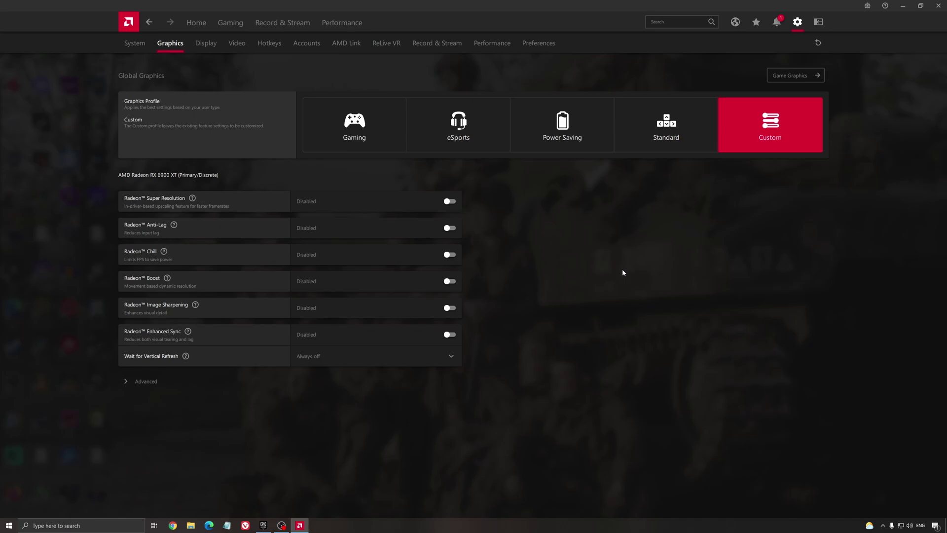
click(938, 6)
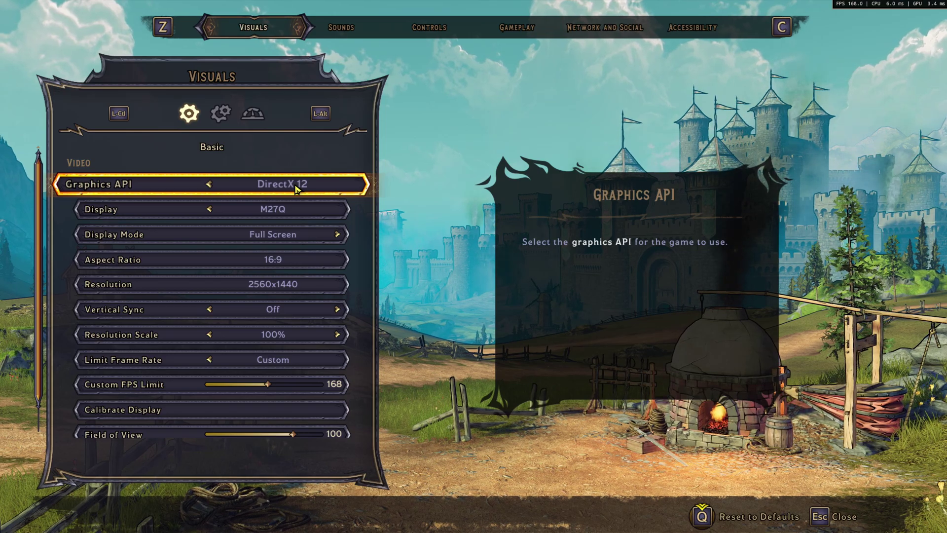
- Try DirectX 11 as the game's Graphics API and switch back to DirectX 12
key(Left)
key(Down)
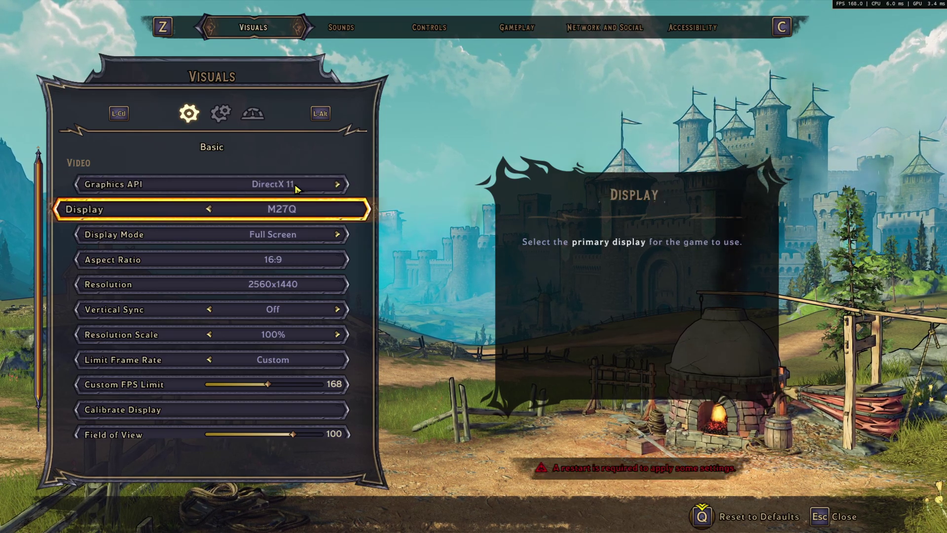
key(Down)
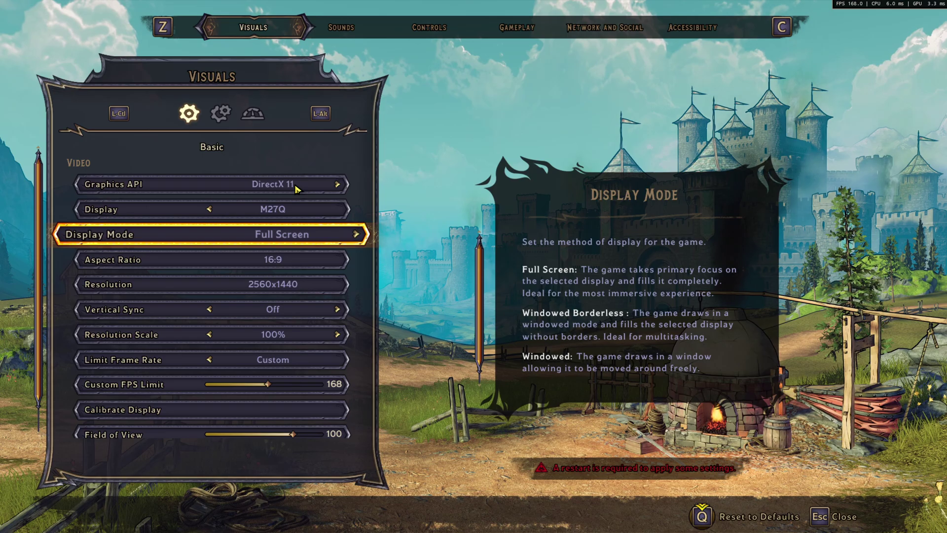
key(Up)
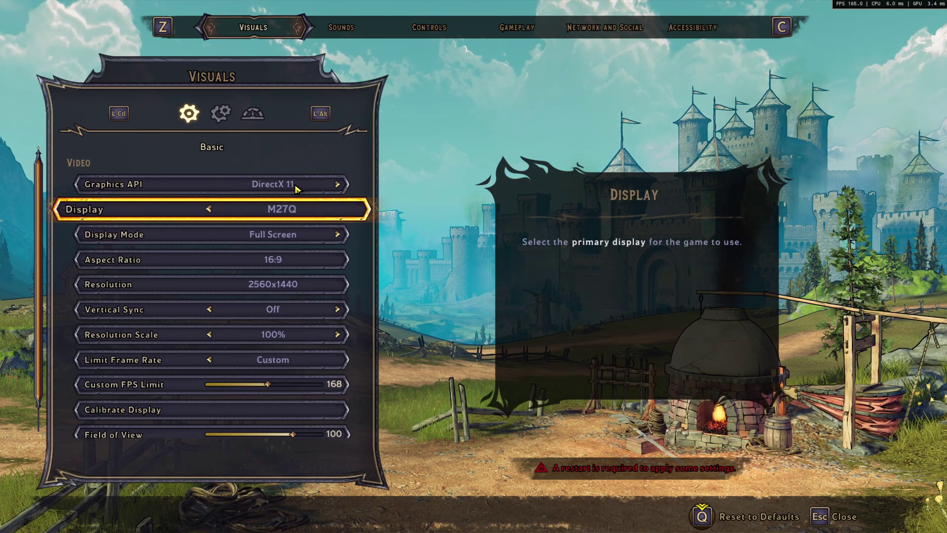
key(Up)
key(Right)
- Examine the Display, Display Mode, Aspect Ratio, Resolution and Vertical Sync options in the basic video settings
key(Down)
key(Down)
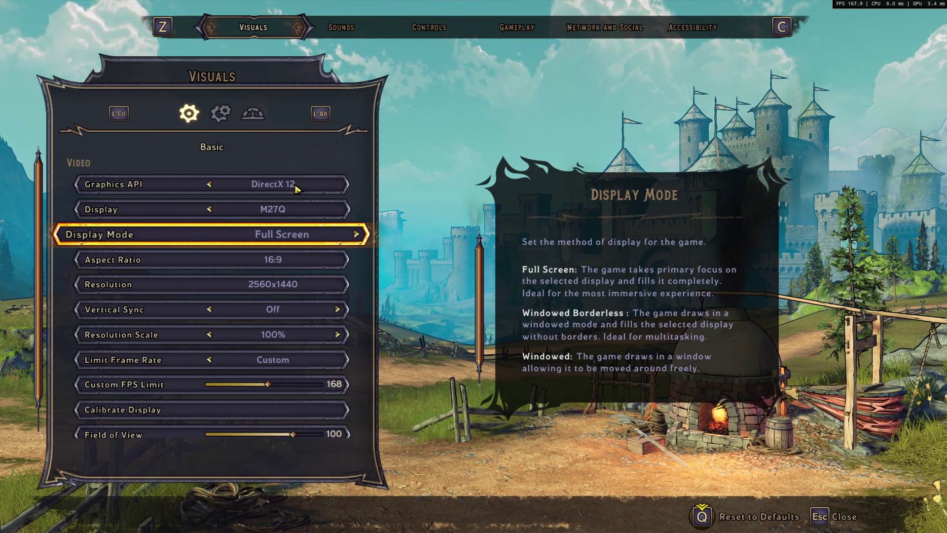
key(Down)
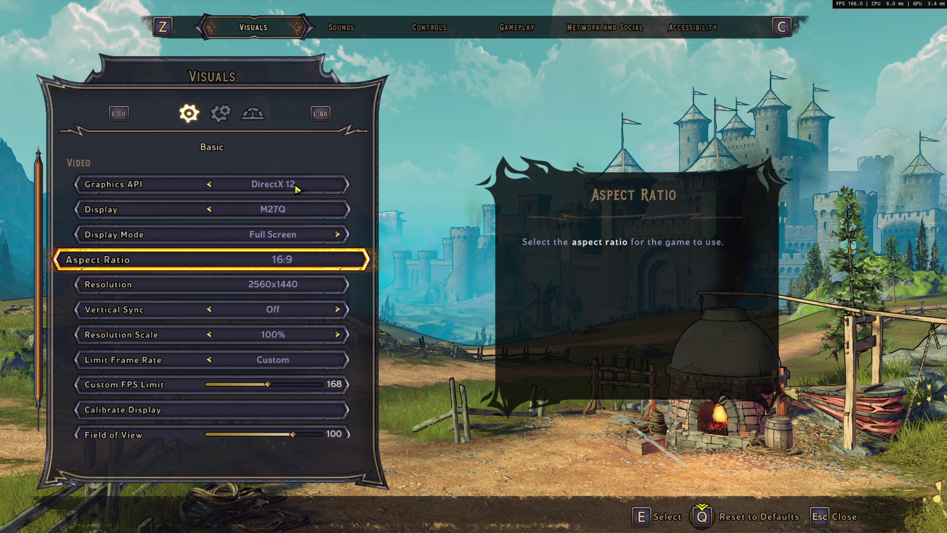
key(Down)
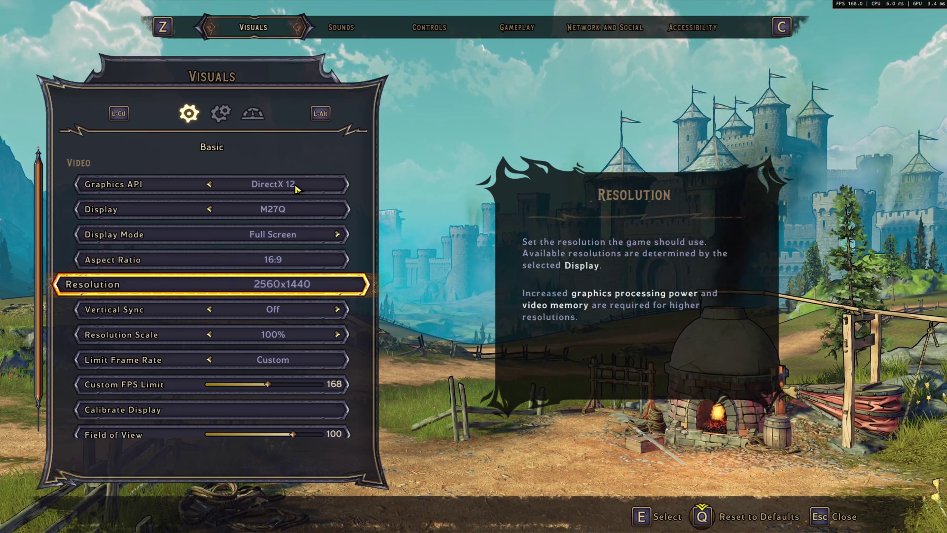
key(Up)
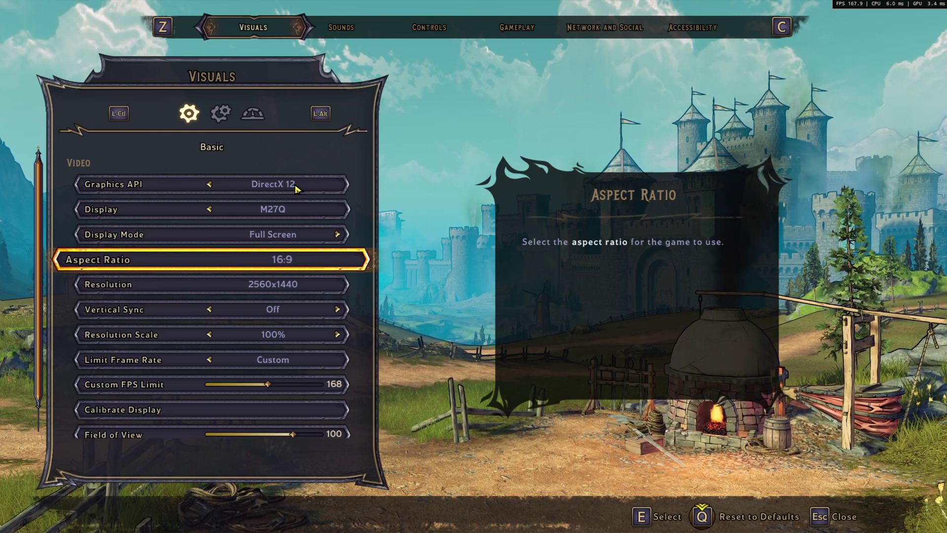
key(Down)
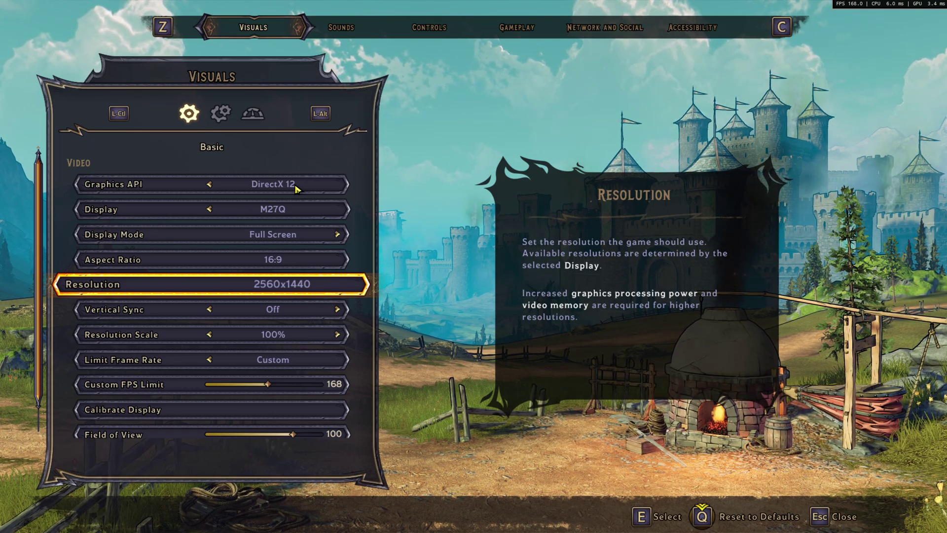
key(Down)
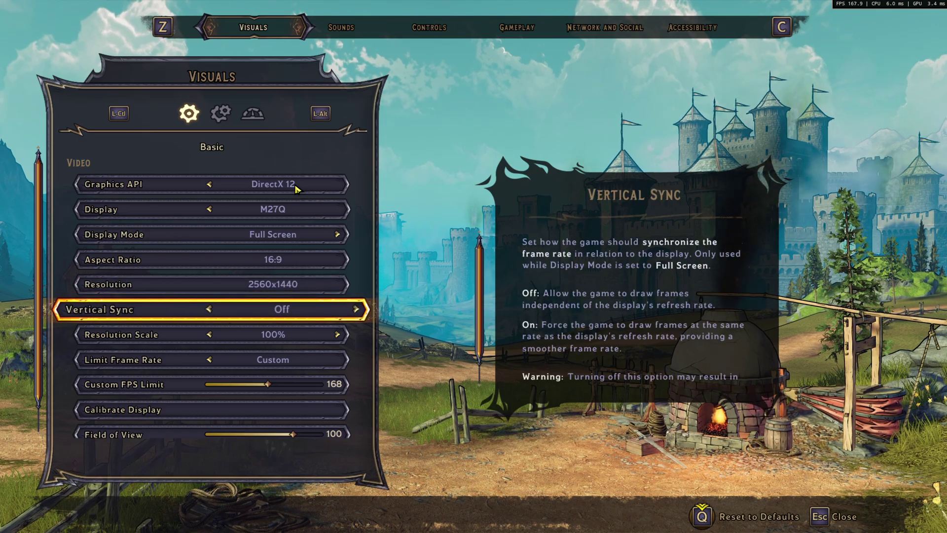